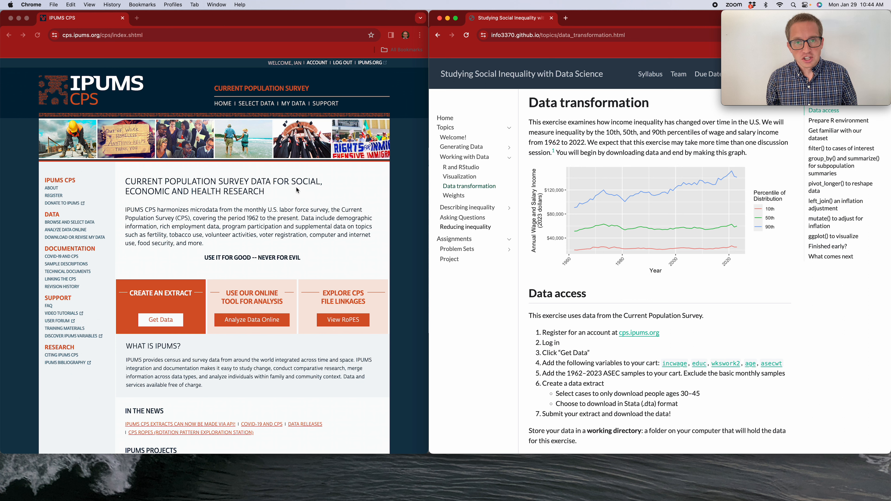
# Step: Start getting data, browse to the person ASEC income variables and add INCWAGE to the data cart
pyautogui.click(161, 326)
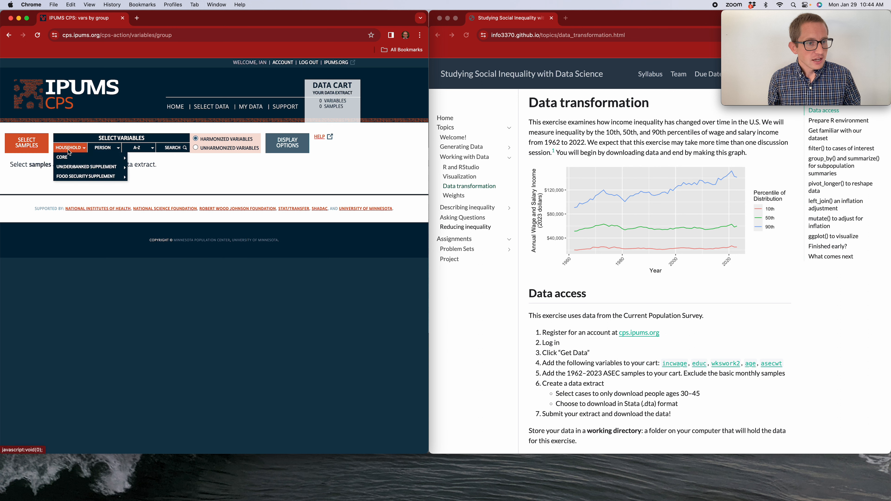
pyautogui.moveTo(104, 150)
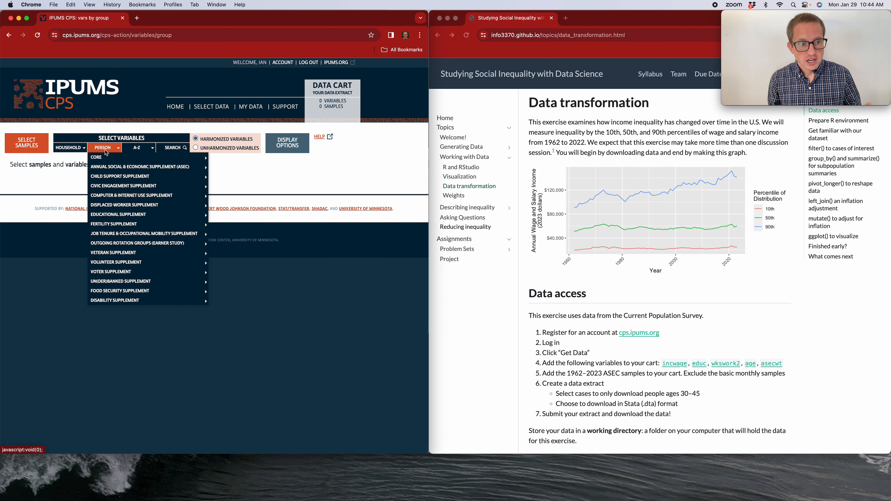
pyautogui.moveTo(123, 170)
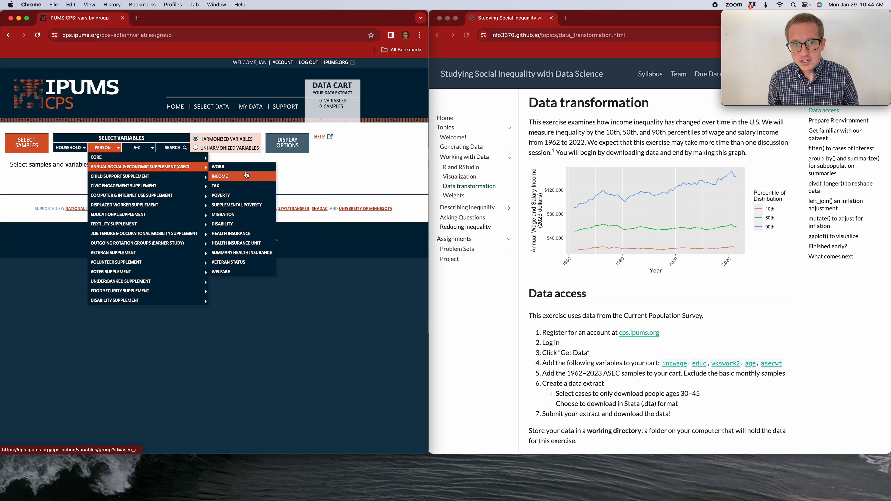
pyautogui.click(238, 179)
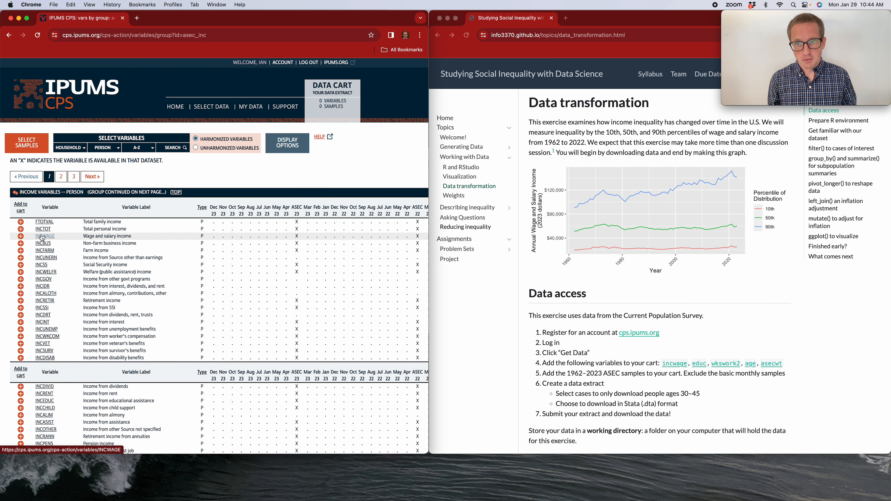
pyautogui.click(21, 237)
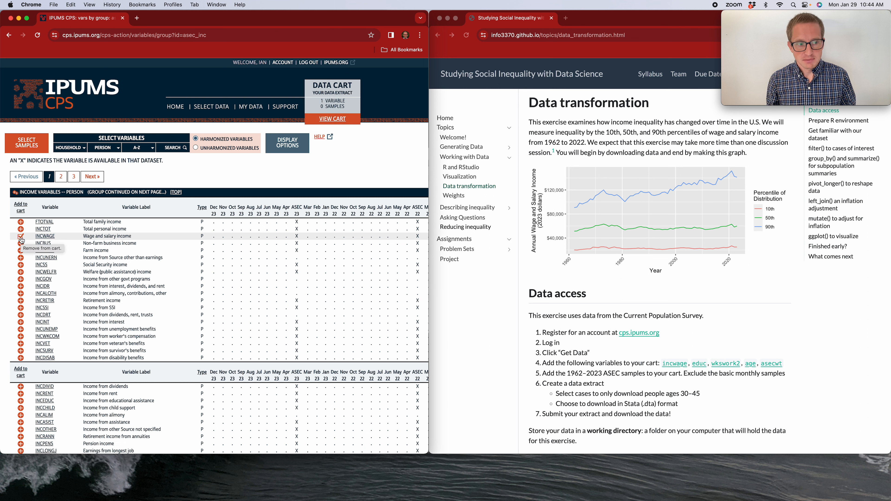
# Step: Open the INCWAGE variable page and review its description, comparability, universe, availability and codes sections
pyautogui.click(43, 236)
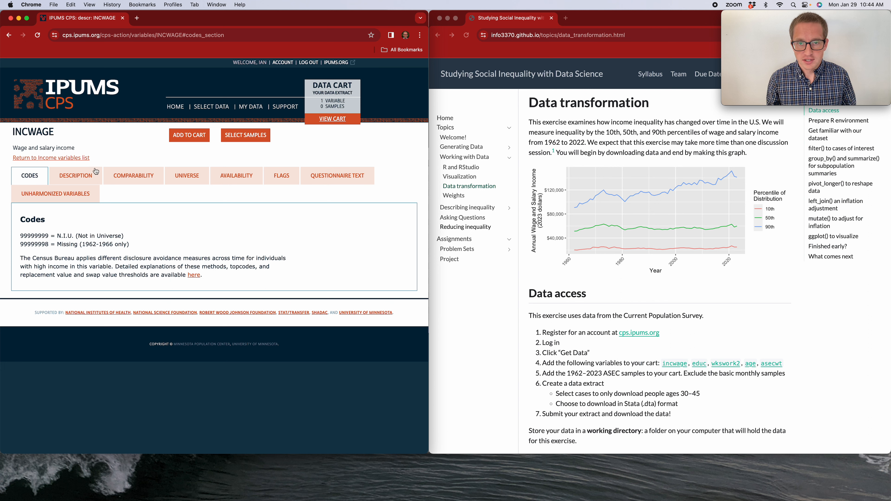
pyautogui.click(75, 175)
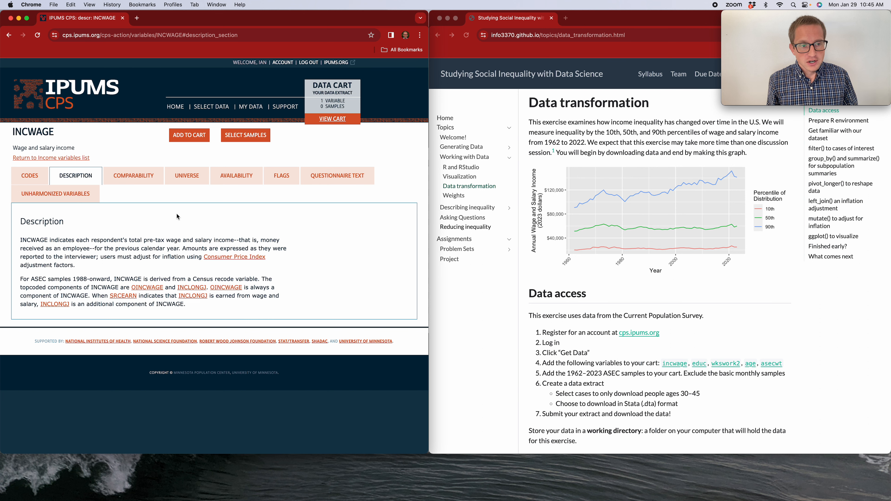
pyautogui.click(134, 176)
pyautogui.click(185, 176)
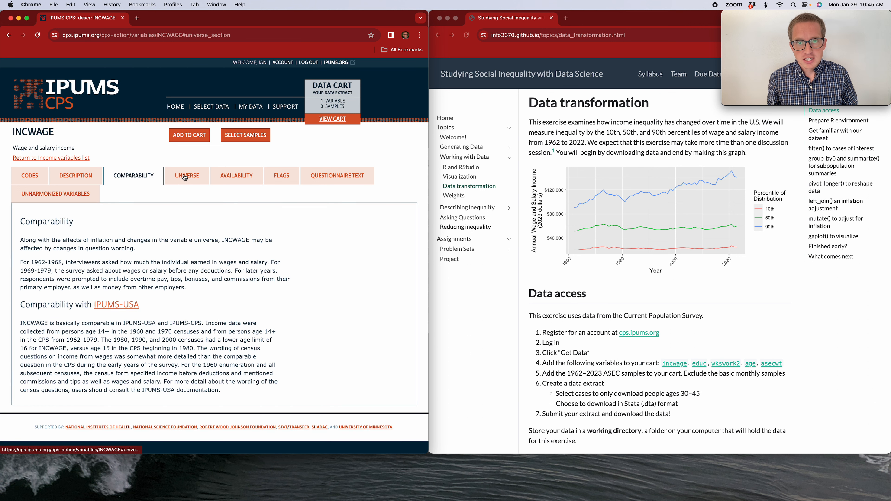
pyautogui.click(225, 176)
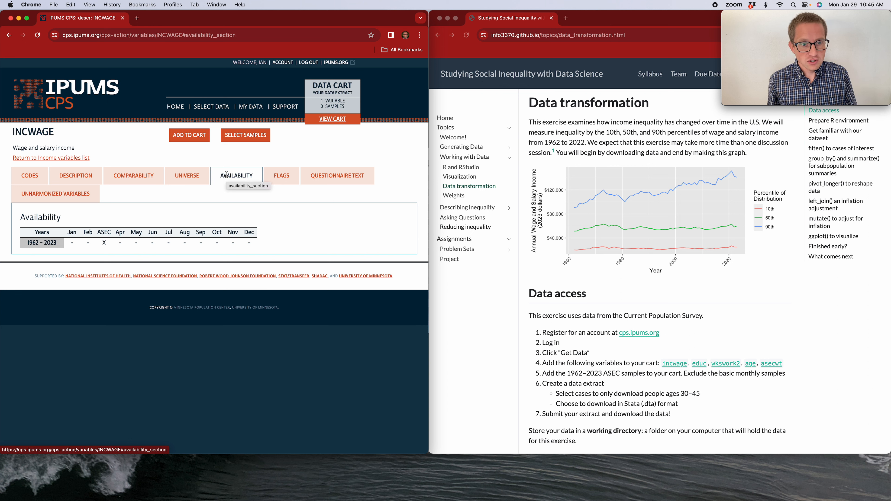
pyautogui.click(29, 175)
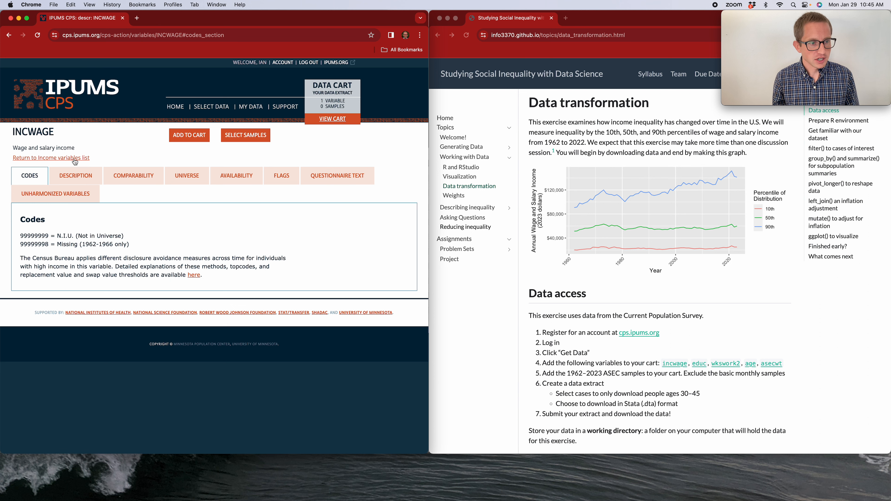
# Step: Search the variables for "educ" and add EDUC to the data cart
pyautogui.click(209, 107)
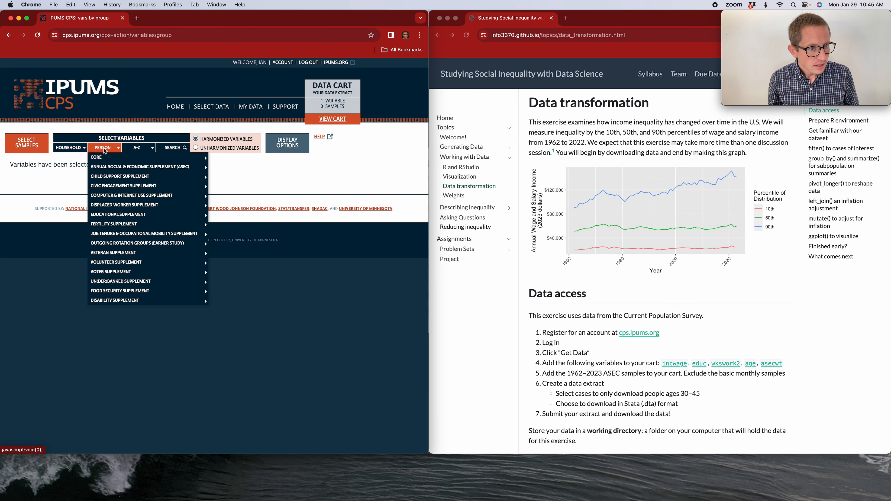
pyautogui.click(173, 148)
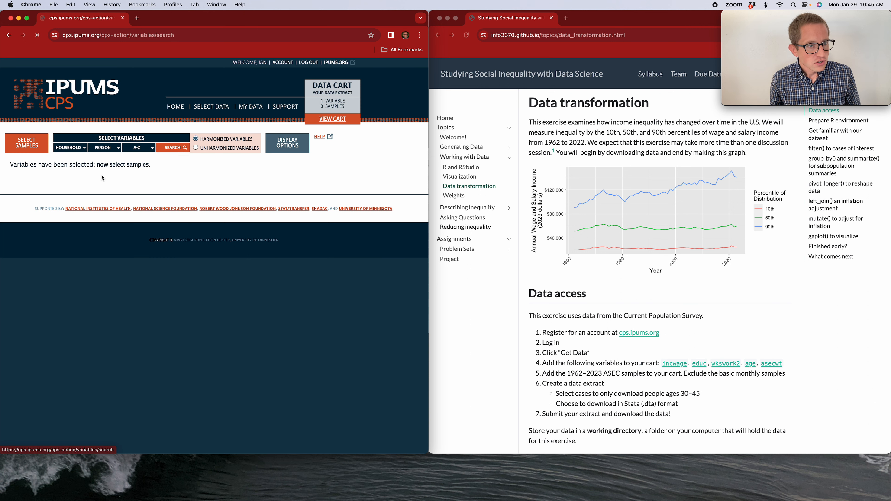
pyautogui.click(116, 195)
pyautogui.write('educ')
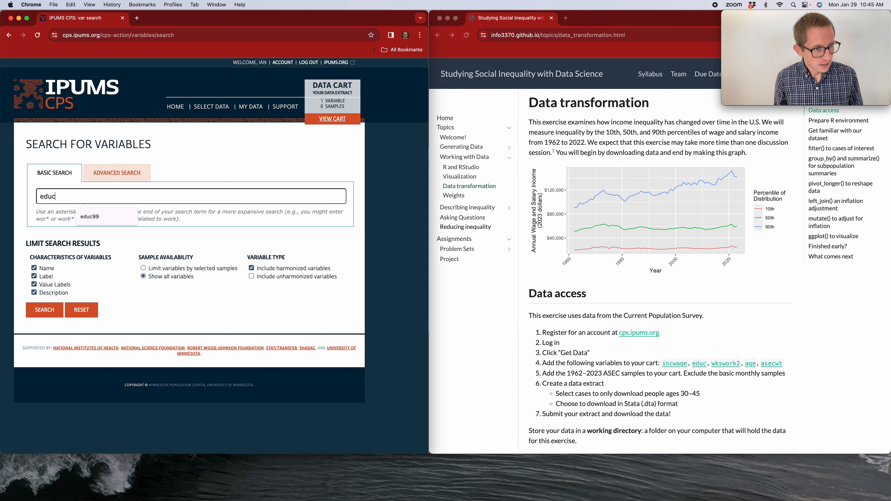
pyautogui.press('Return')
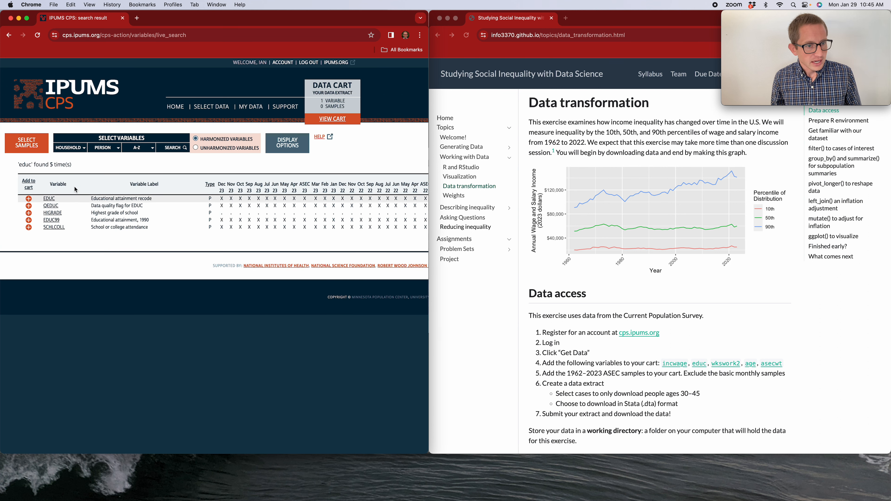
pyautogui.click(28, 199)
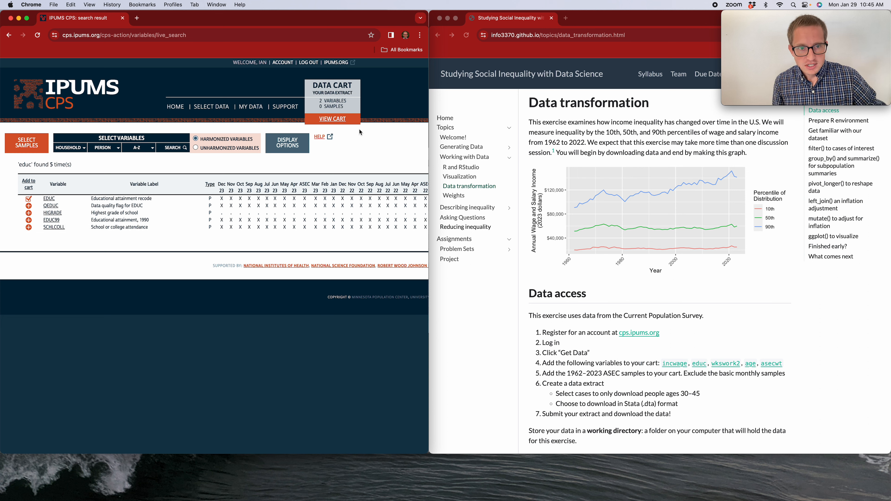
# Step: Open the data cart, go to sample selection and select all ASEC samples
pyautogui.click(330, 119)
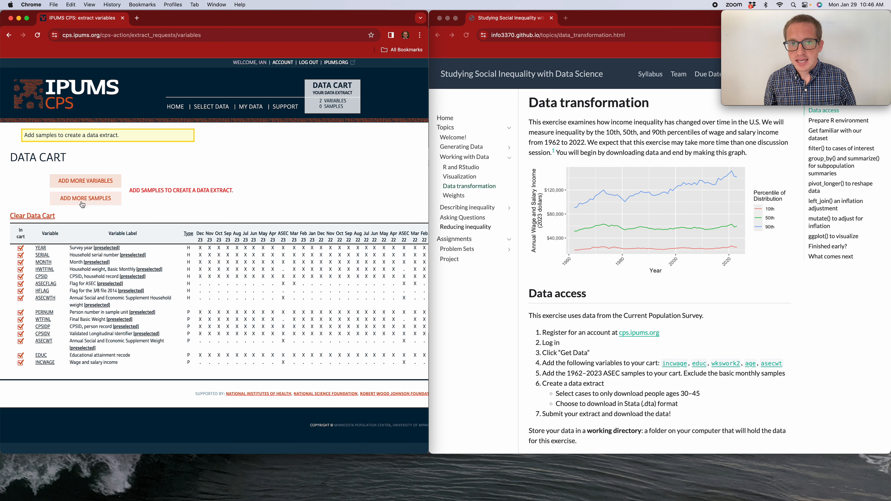
pyautogui.click(104, 202)
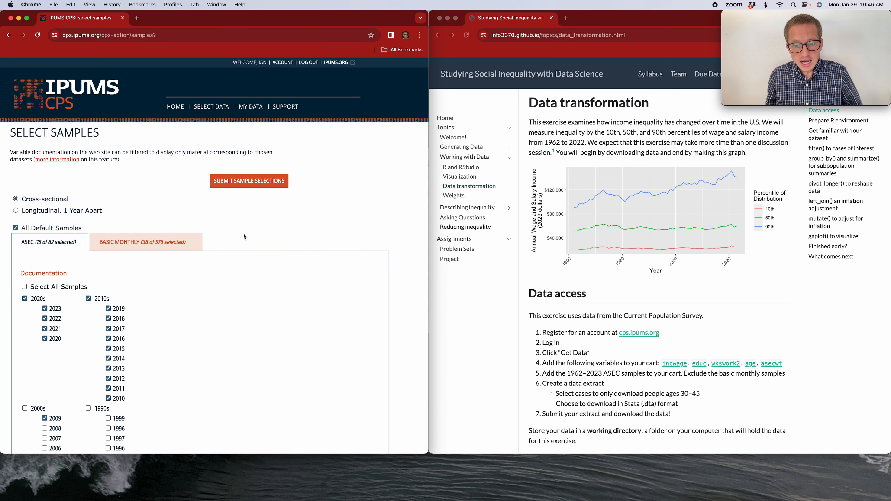
pyautogui.scroll(-5, 248, 231)
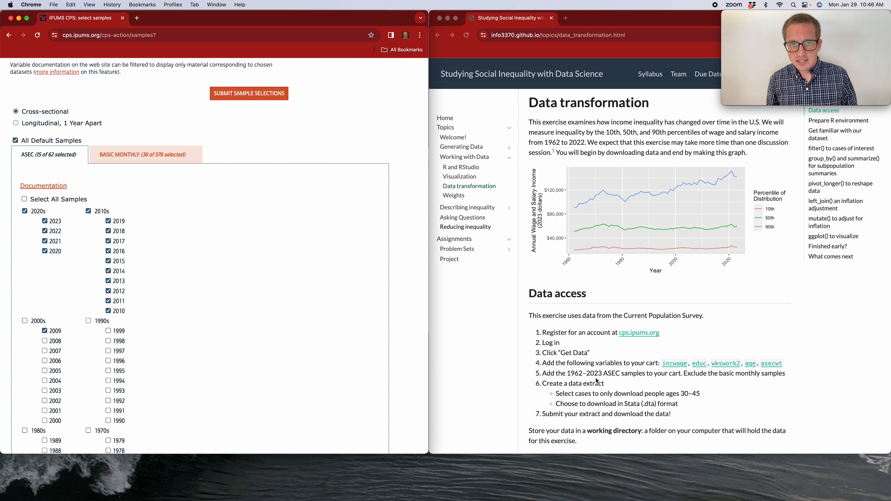
pyautogui.click(24, 200)
pyautogui.scroll(-6, 165, 256)
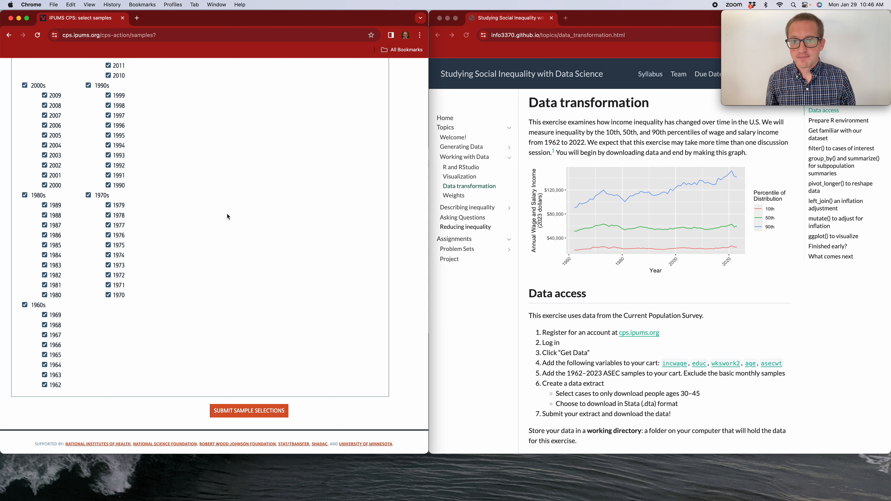
pyautogui.scroll(5, 227, 215)
pyautogui.scroll(3, 224, 215)
# Step: Deselect all Basic Monthly samples and submit the sample selections
pyautogui.click(143, 196)
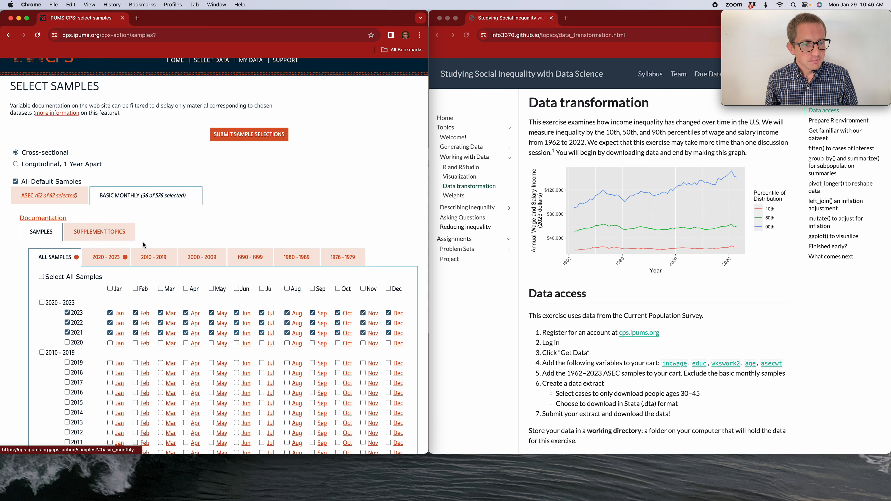
pyautogui.scroll(-2, 192, 216)
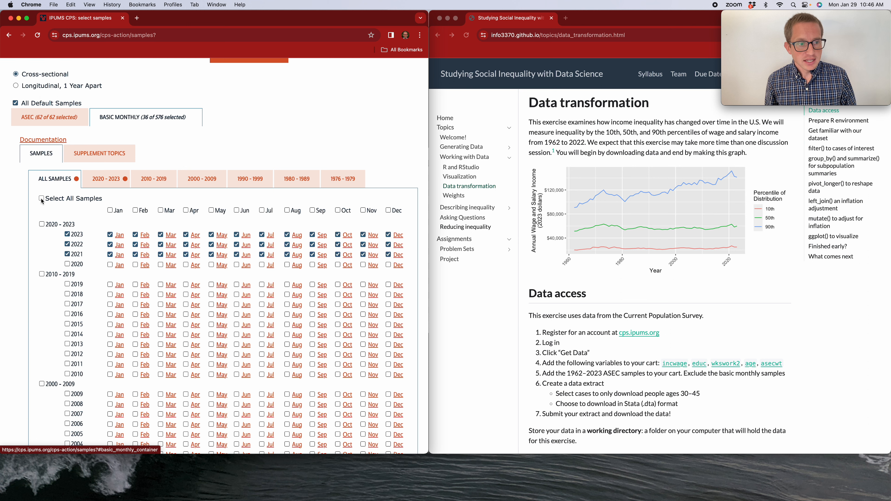
pyautogui.click(41, 198)
pyautogui.click(41, 199)
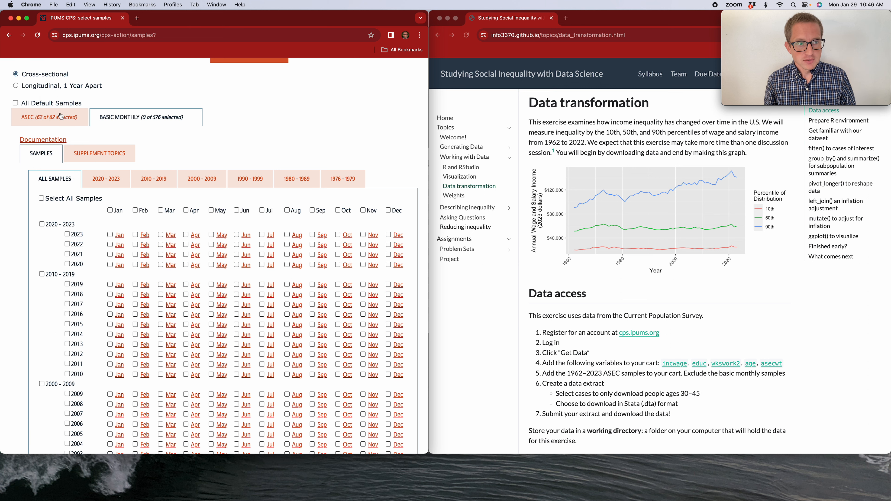
pyautogui.click(48, 111)
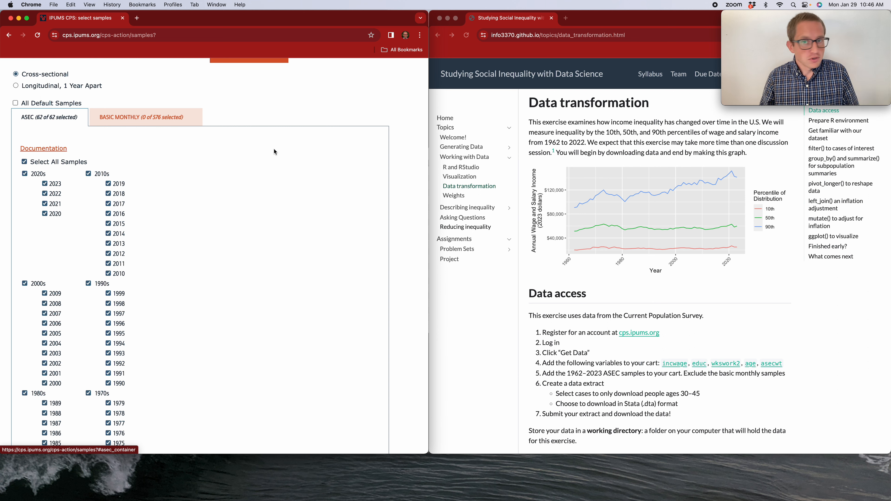
pyautogui.scroll(3, 274, 165)
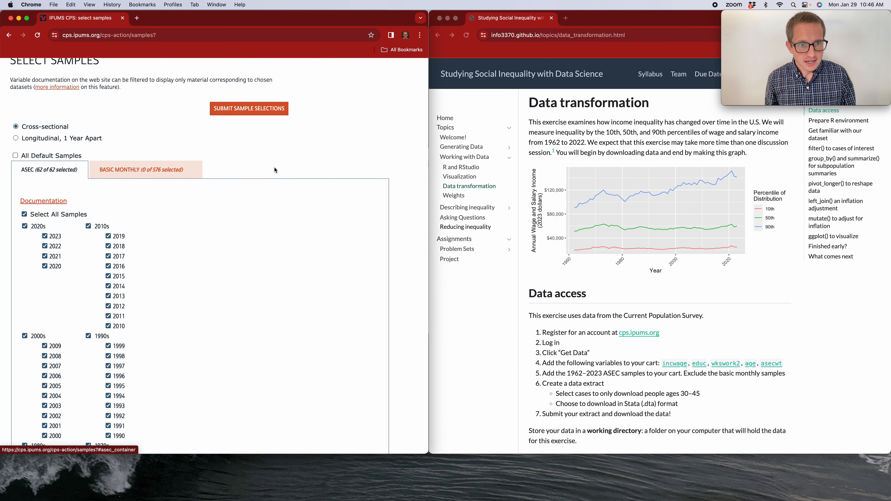
pyautogui.click(257, 116)
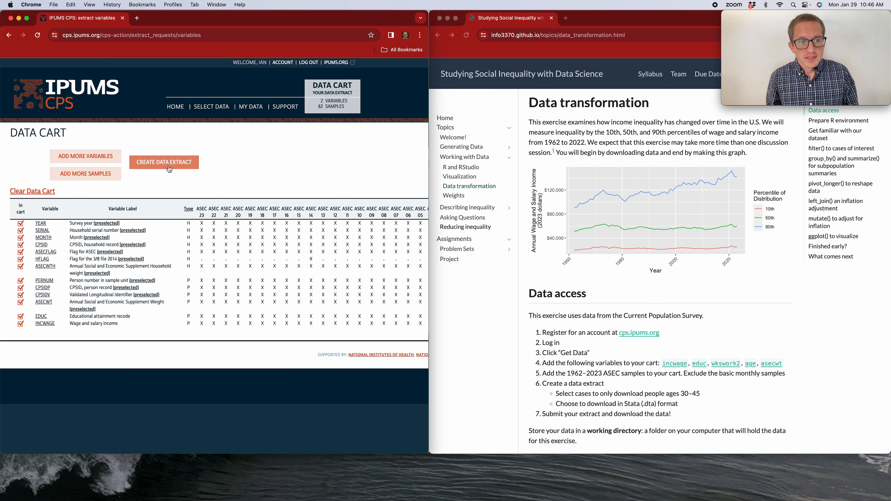
# Step: Create the data extract and set its data format to Stata (.dta)
pyautogui.click(170, 165)
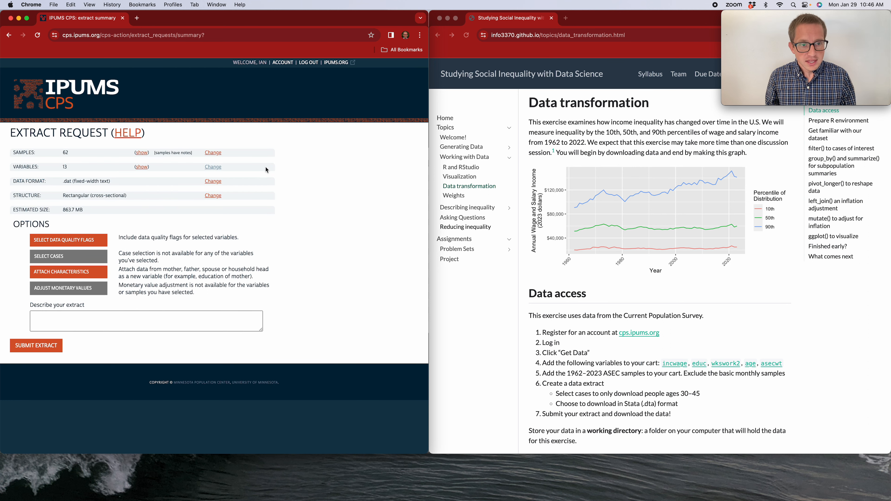
pyautogui.click(214, 181)
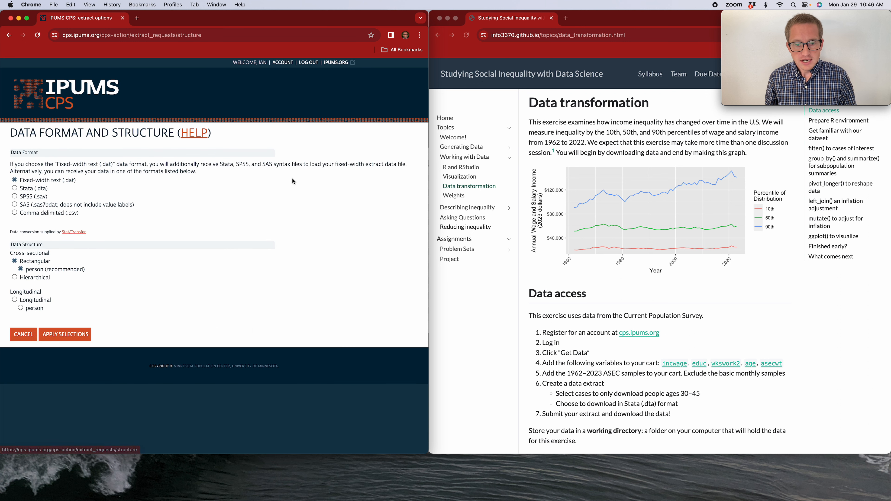
pyautogui.click(15, 188)
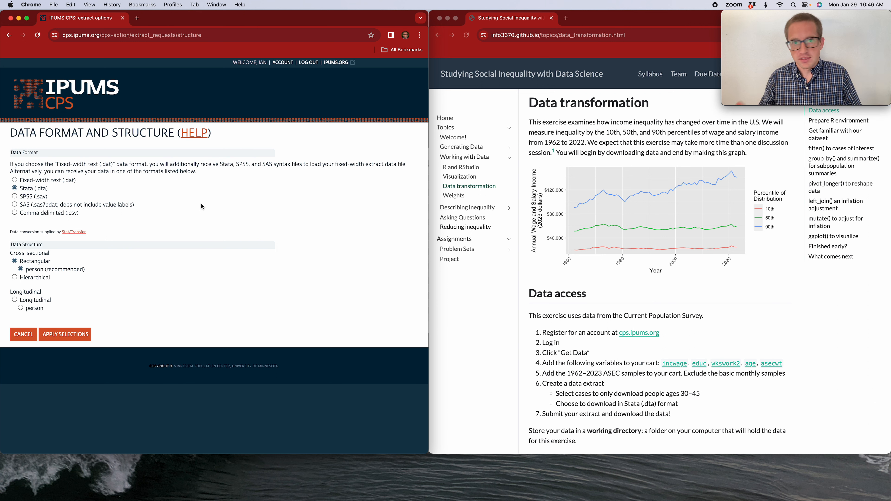
pyautogui.click(65, 334)
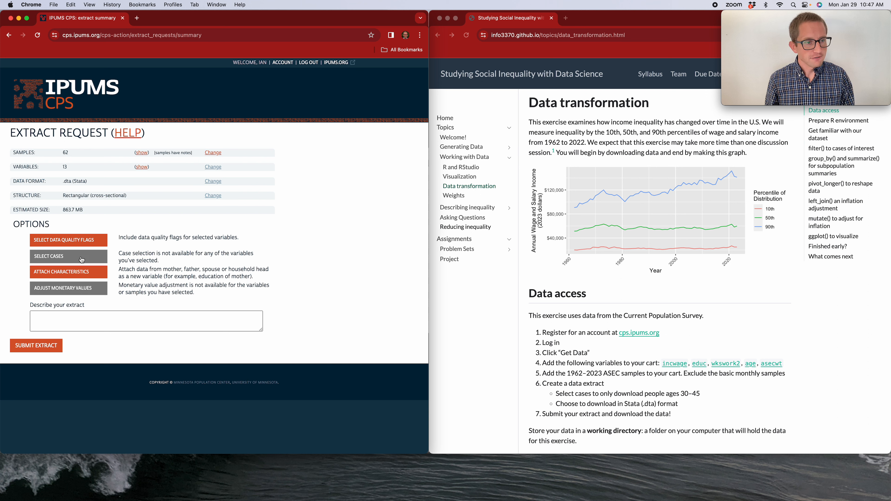
# Step: Add AGE from the person core demographics variables to the cart and return to the extract request
pyautogui.click(213, 167)
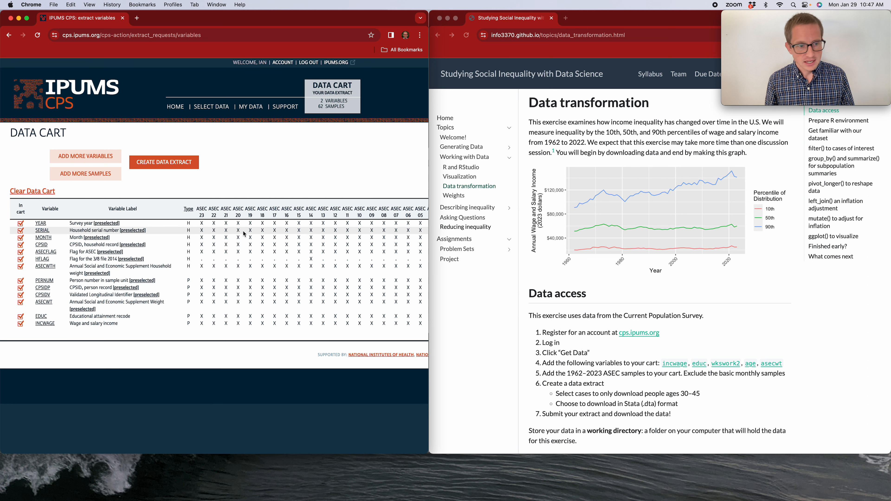
pyautogui.click(93, 160)
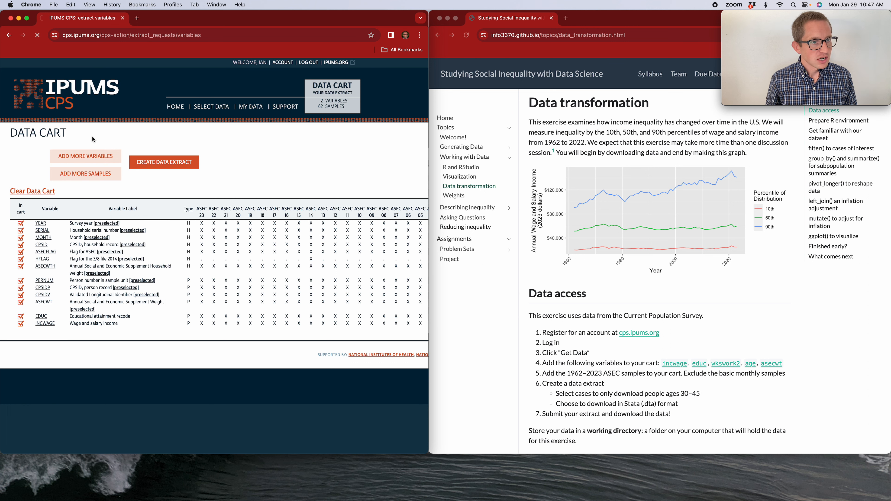
pyautogui.moveTo(104, 146)
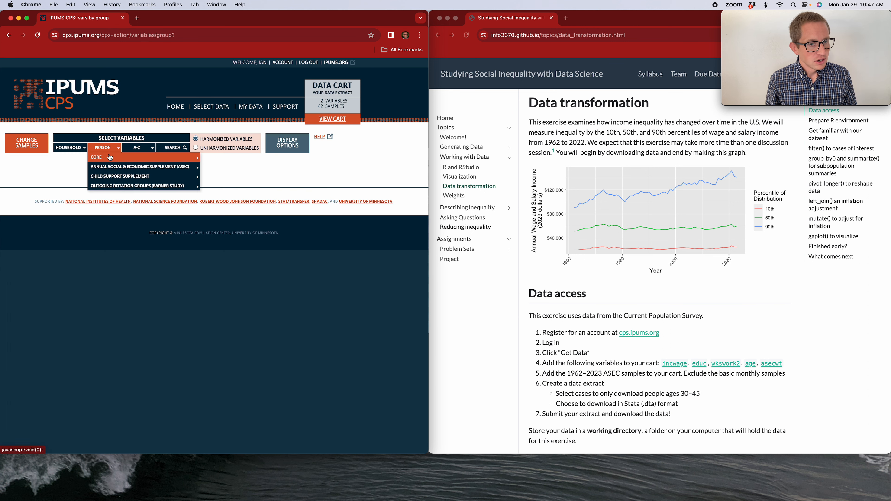
pyautogui.moveTo(168, 157)
pyautogui.click(232, 159)
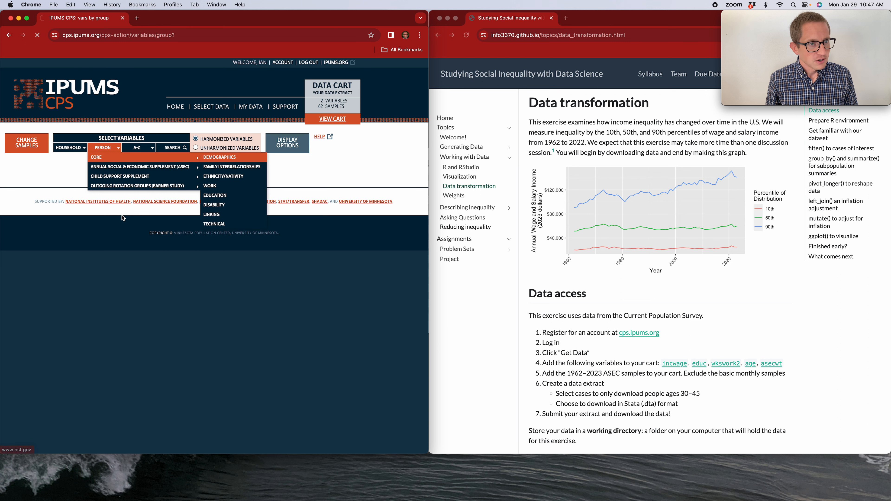
pyautogui.click(20, 209)
pyautogui.click(320, 121)
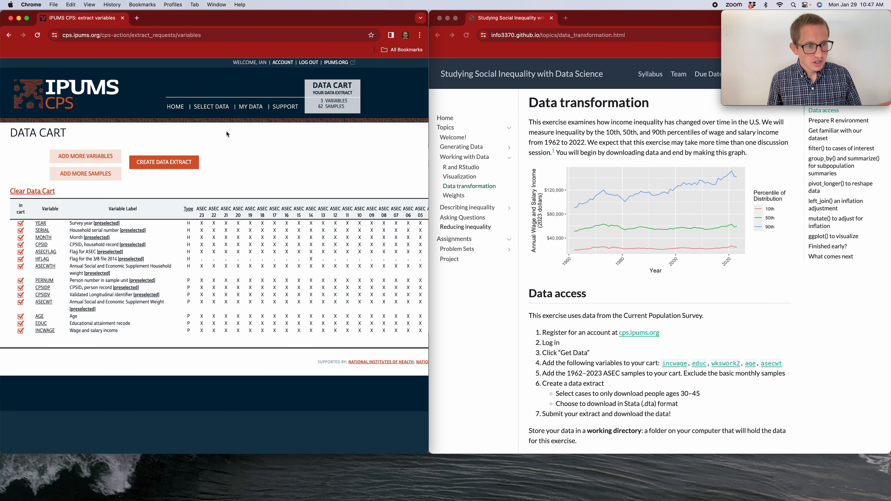
pyautogui.click(160, 163)
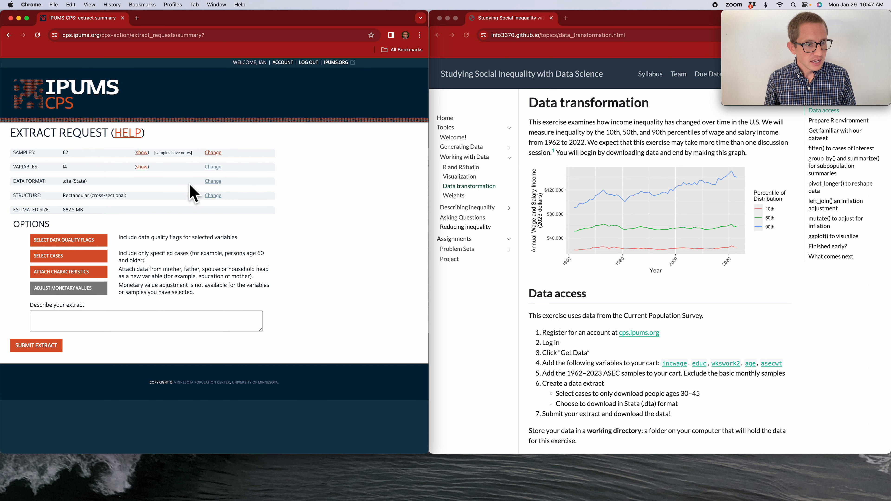
# Step: Open case selection and choose AGE as the variable for selecting cases
pyautogui.click(69, 256)
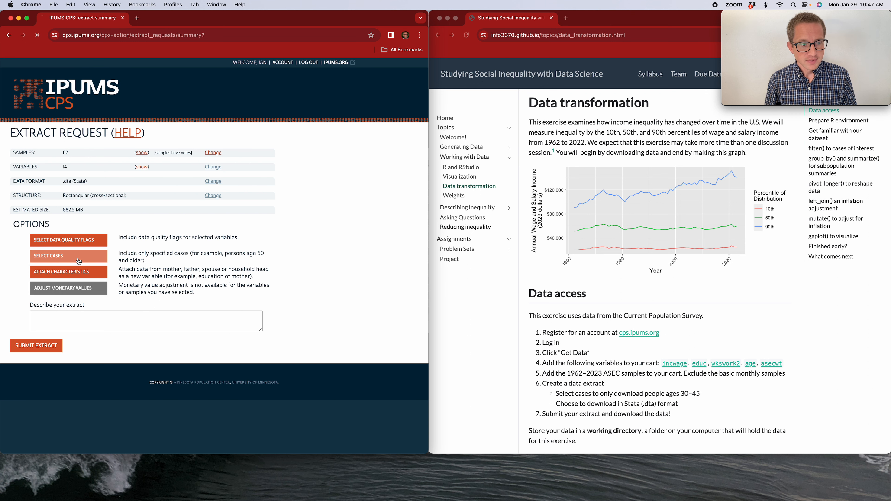
pyautogui.click(15, 174)
pyautogui.click(27, 194)
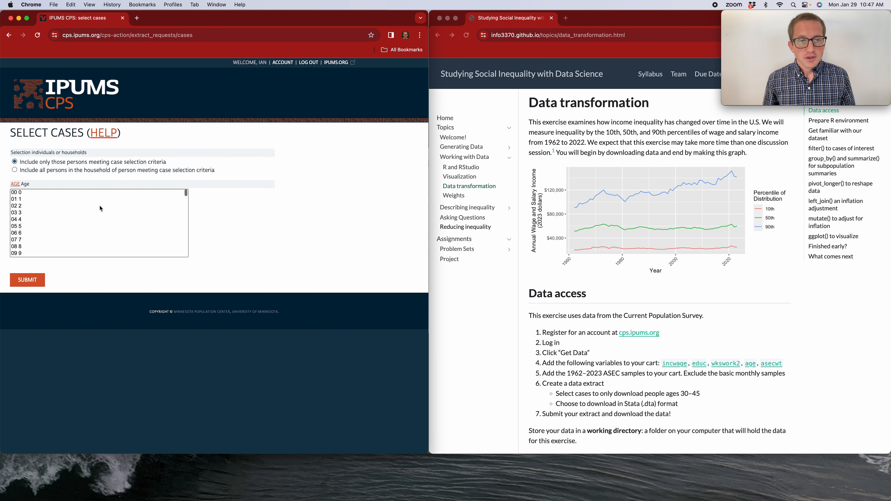
# Step: Select ages 30 through 45 in the AGE list and submit the case selection
pyautogui.scroll(-5, 103, 207)
pyautogui.scroll(-2, 104, 208)
pyautogui.click(41, 200)
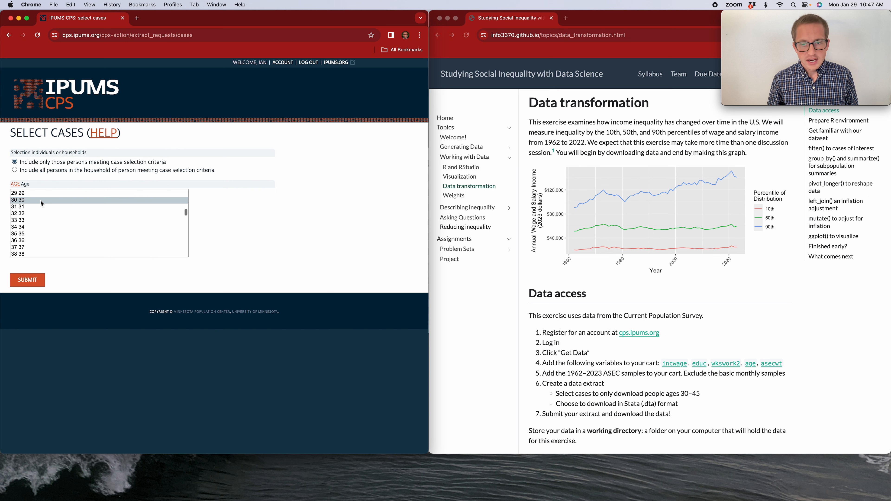
pyautogui.scroll(-4, 62, 204)
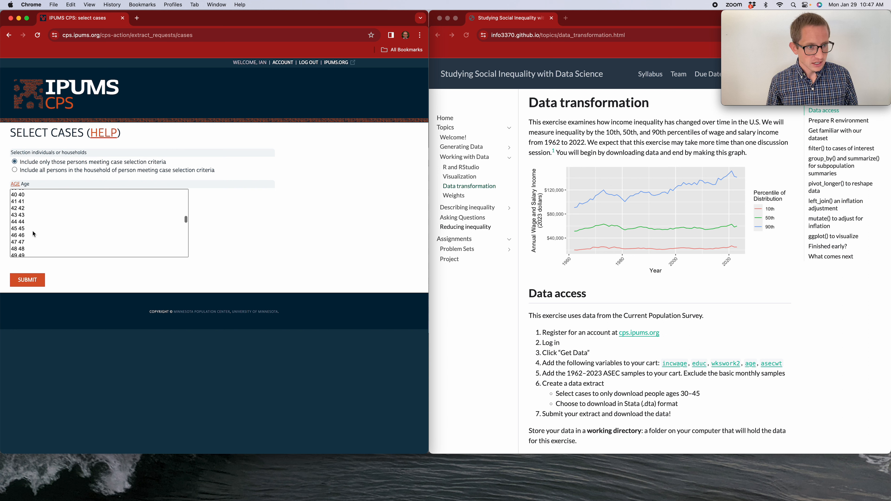
pyautogui.keyDown('shift'); pyautogui.click(32, 229); pyautogui.keyUp('shift')
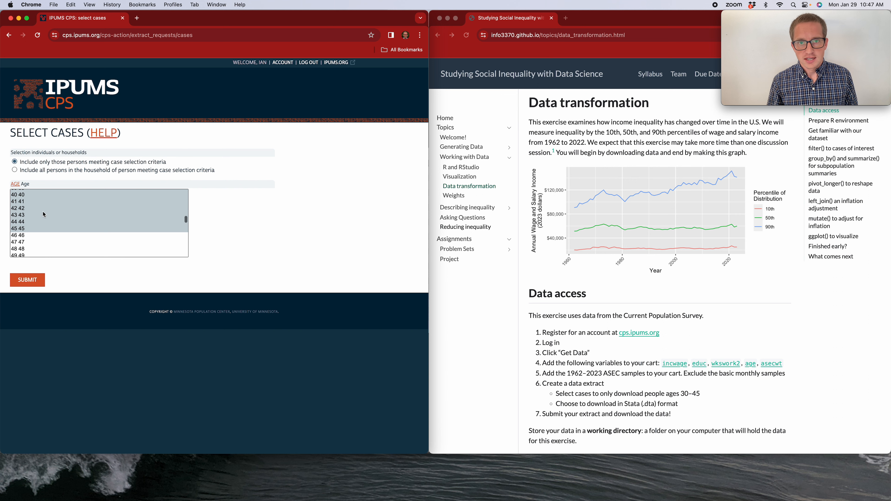
pyautogui.click(27, 281)
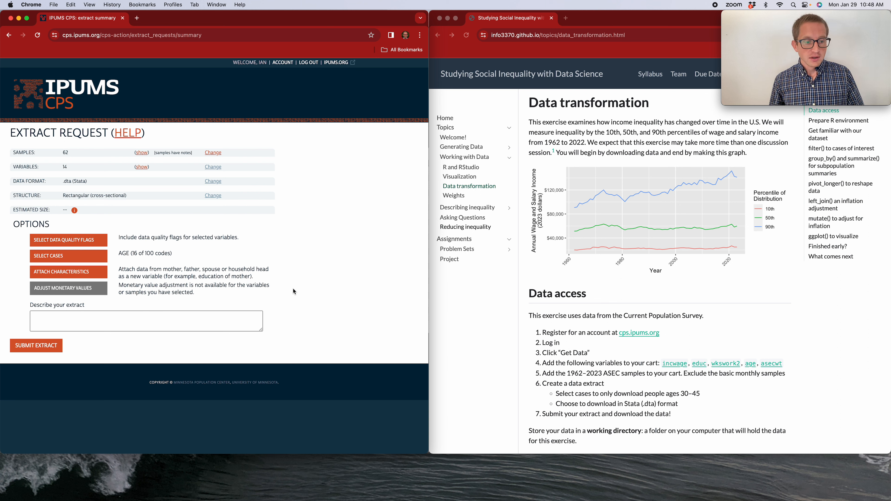
# Step: Submit the extract request
pyautogui.click(37, 345)
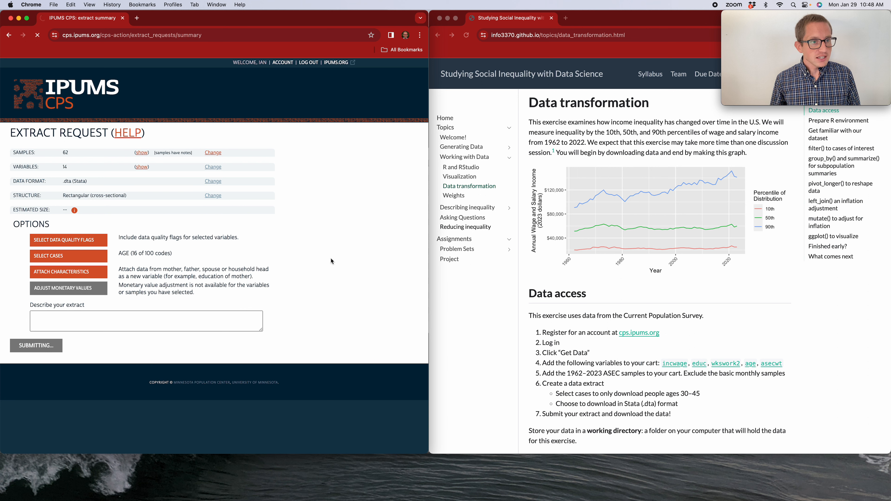